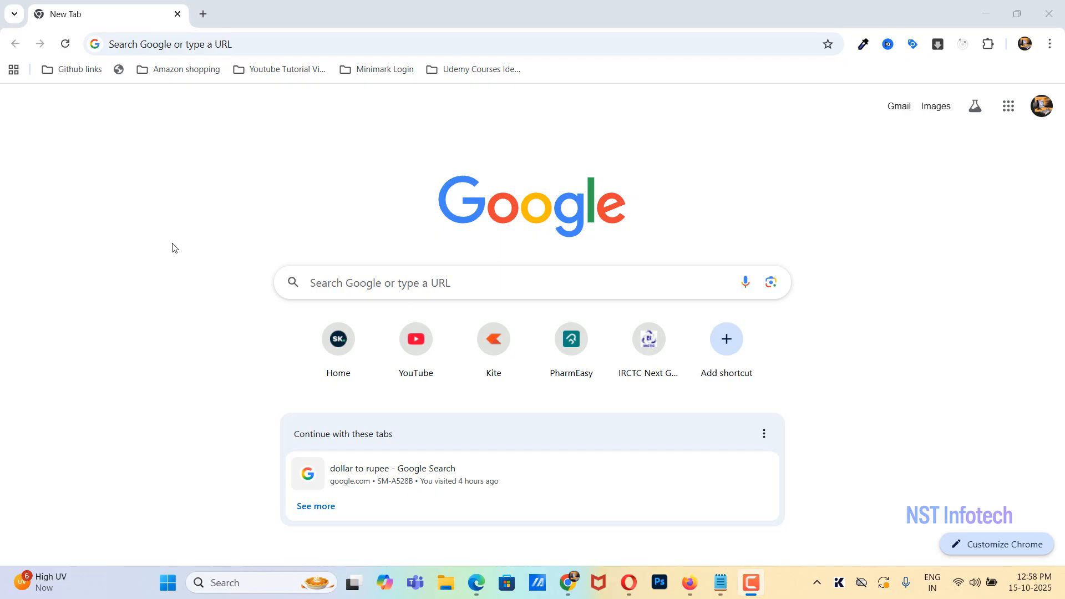
Step: Search the web for "microsoft visual studio" and open the official Visual Studio site
left_click(185, 42)
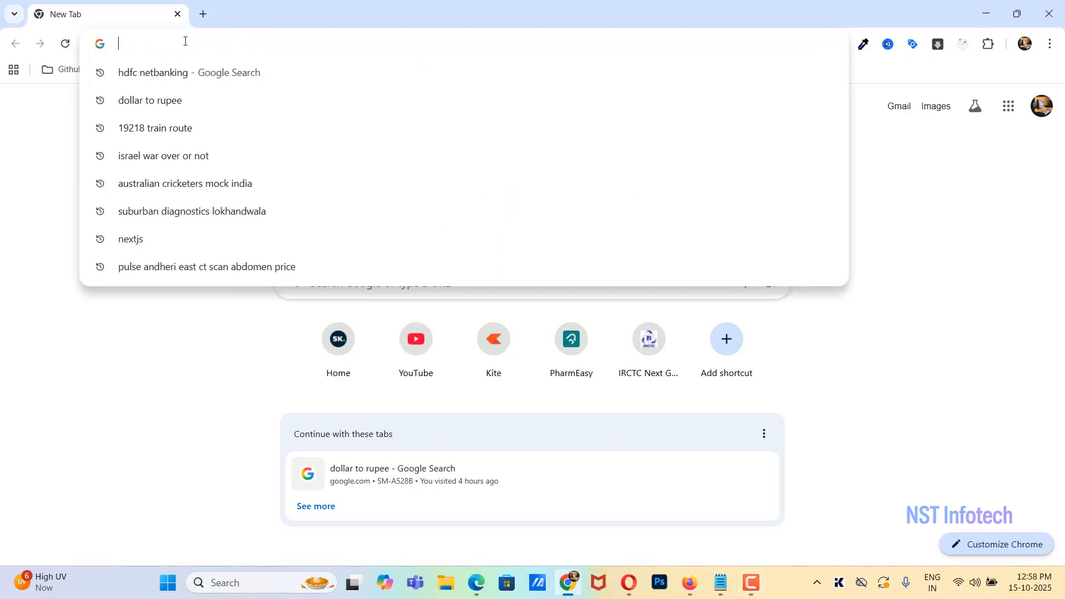
type("microsoft visula")
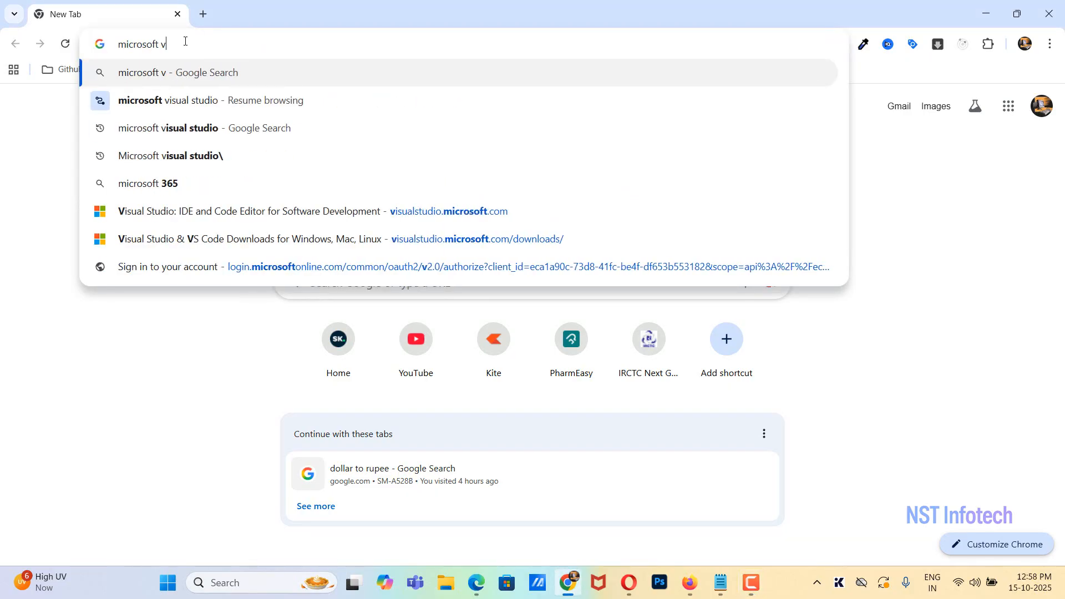
key("BackSpace")
key("BackSpace")
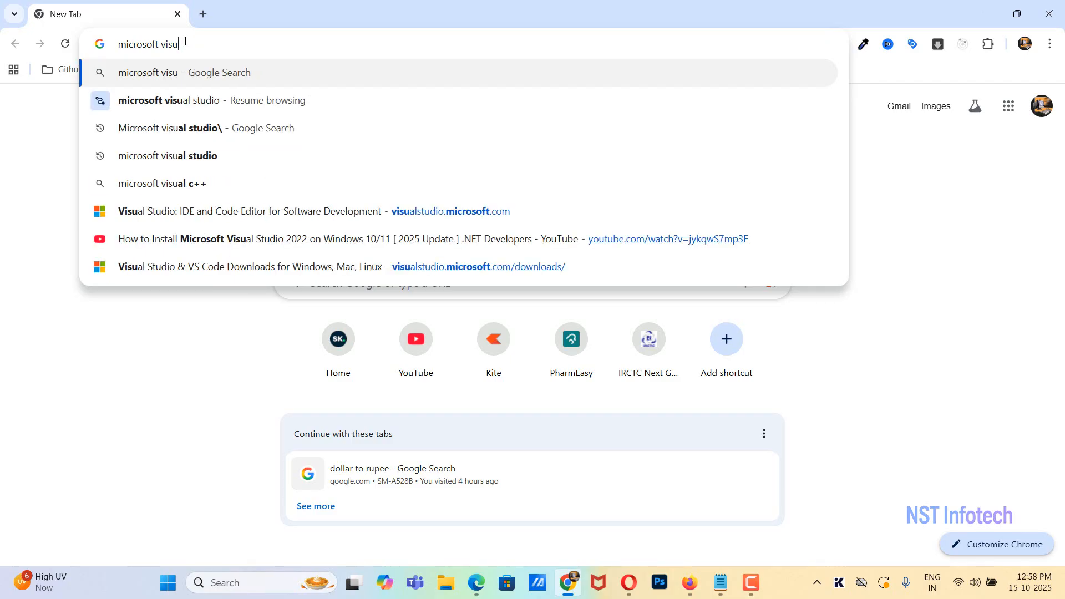
type("al studio")
key("Return")
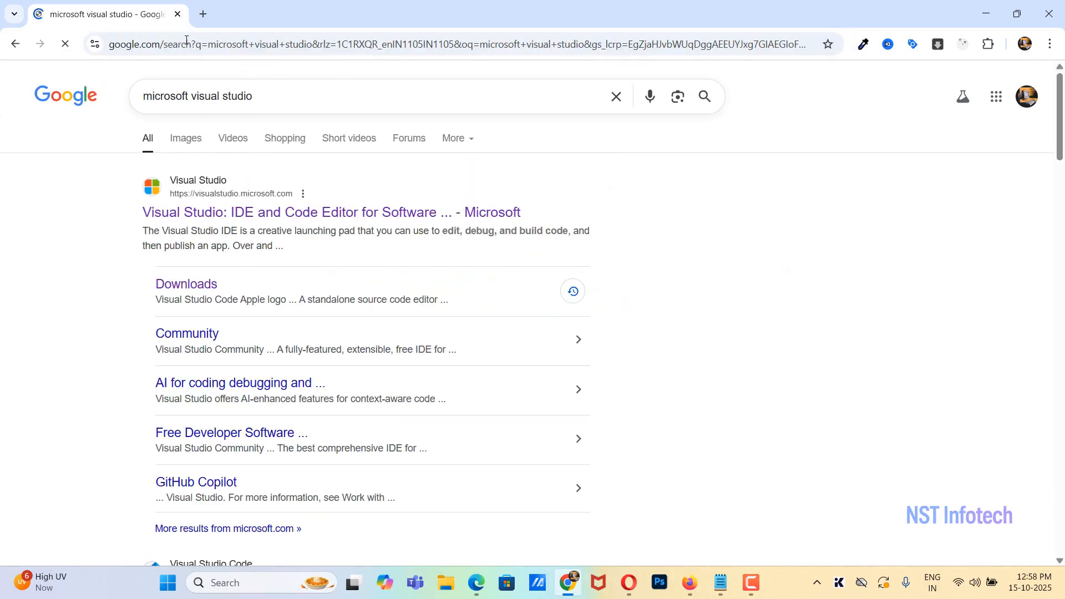
left_click(264, 212)
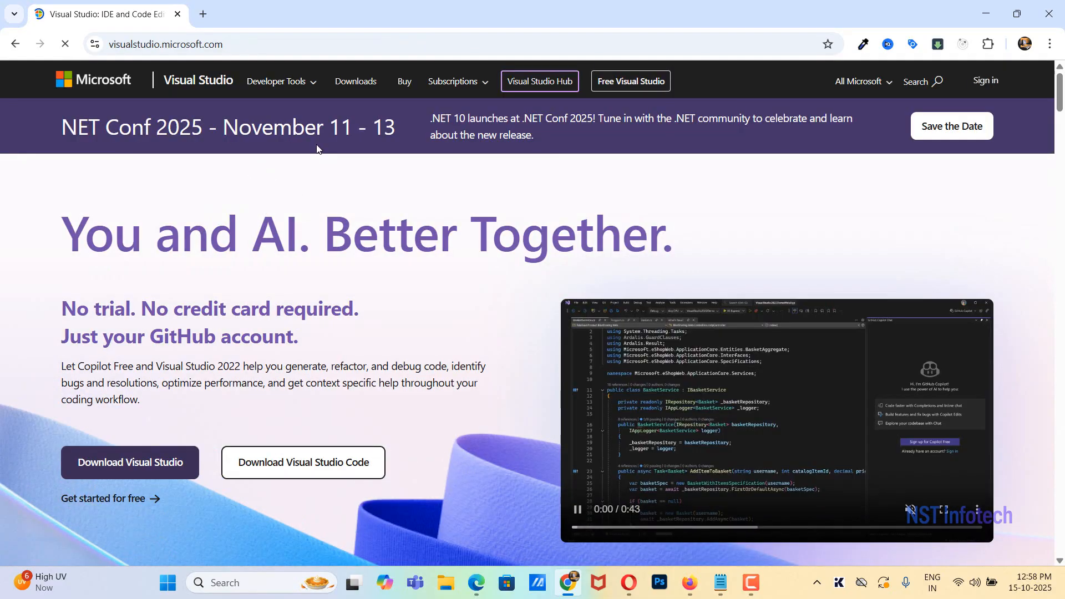
Step: Go to the Visual Studio downloads page and download the free Community edition of Visual Studio 2022
left_click(351, 88)
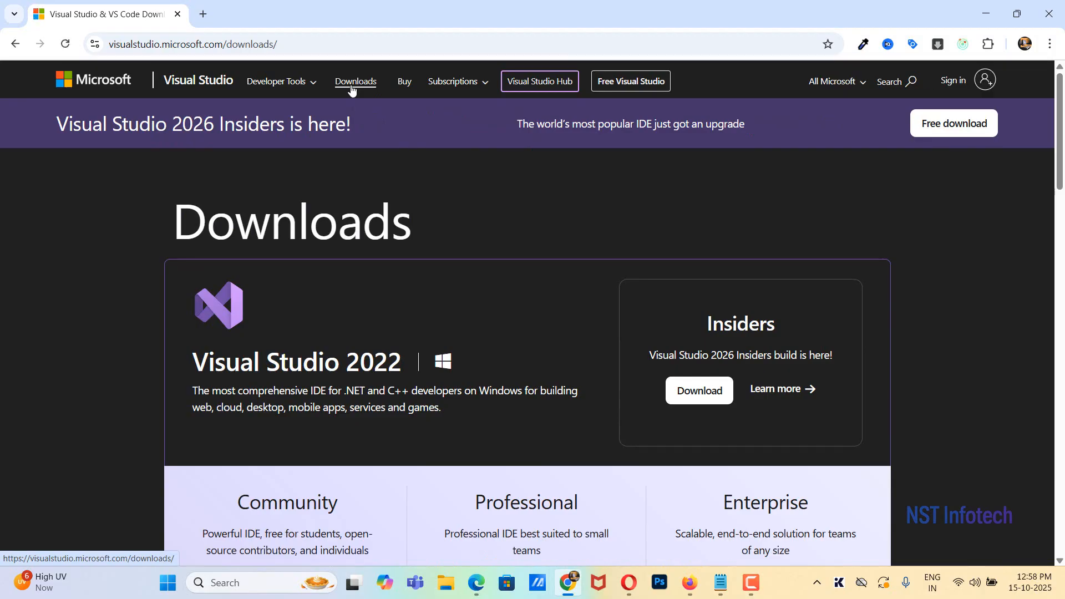
scroll(326, 406, "down", 3)
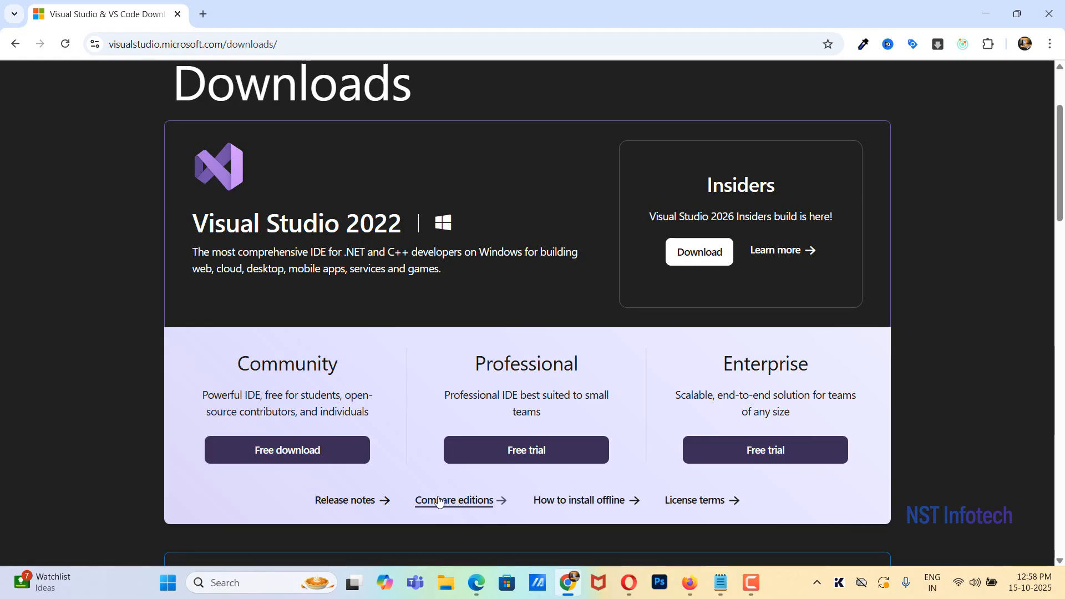
left_click(267, 452)
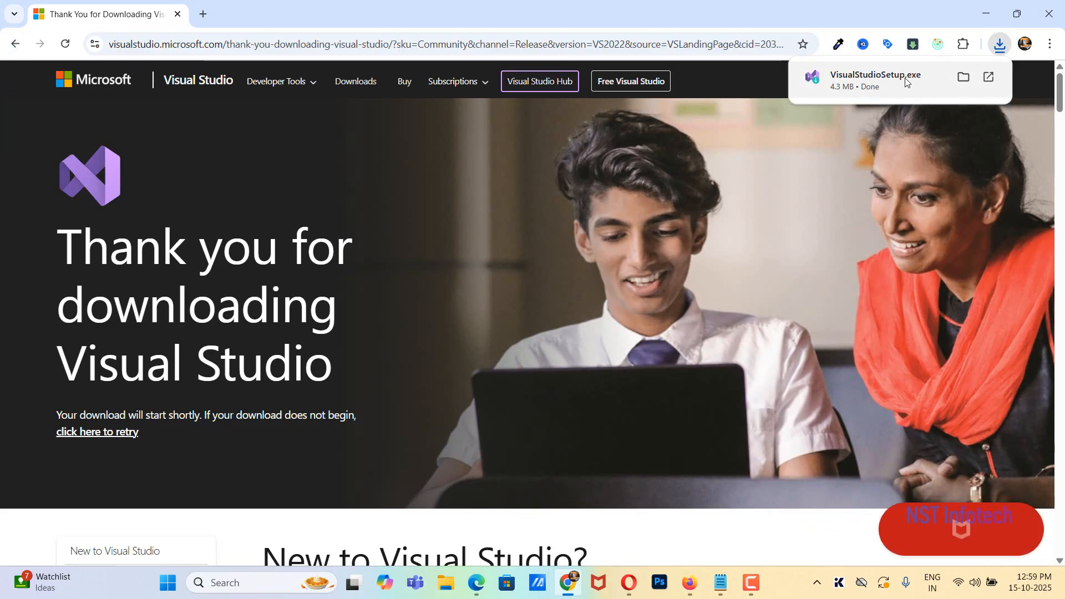
Step: Run the downloaded VisualStudioSetup.exe and continue past the installer's privacy and licence notice
right_click(897, 81)
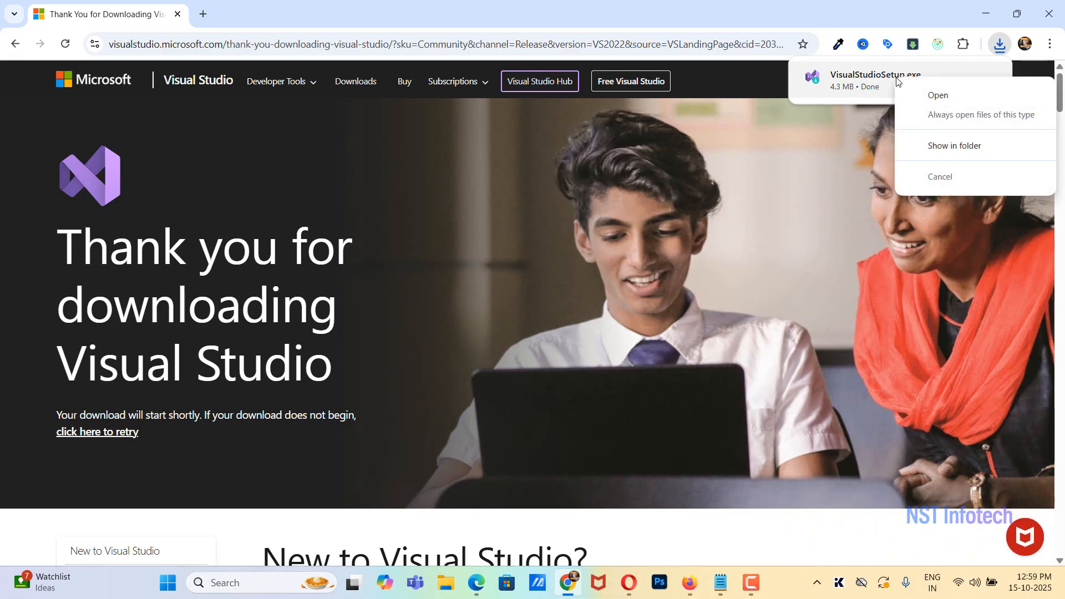
left_click(937, 95)
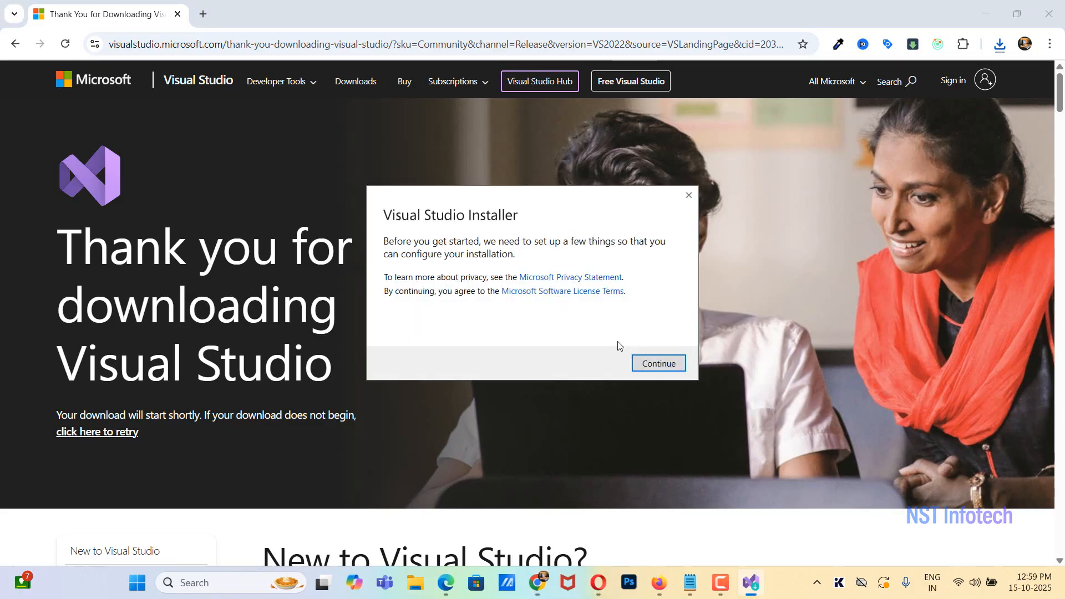
left_click(660, 363)
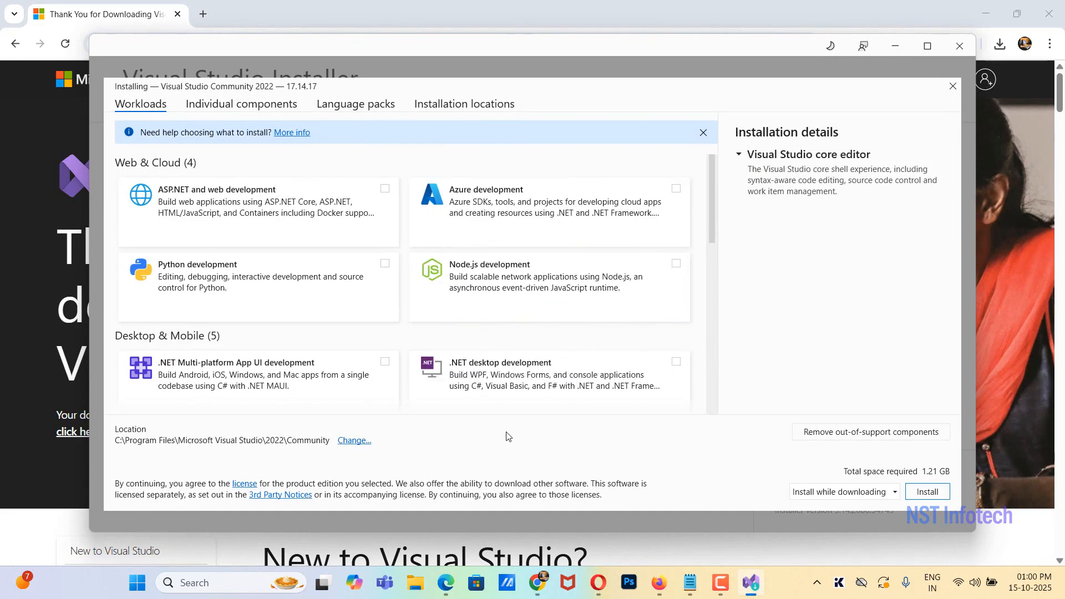
Step: Select the .NET desktop development workload and install Visual Studio Community 2022
left_click(679, 381)
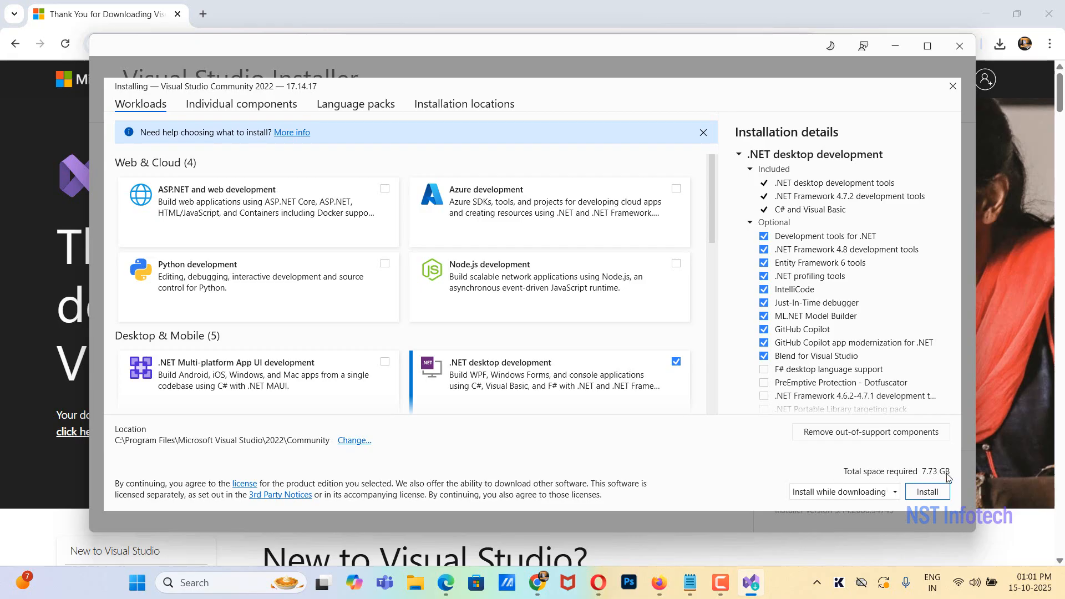
left_click(925, 494)
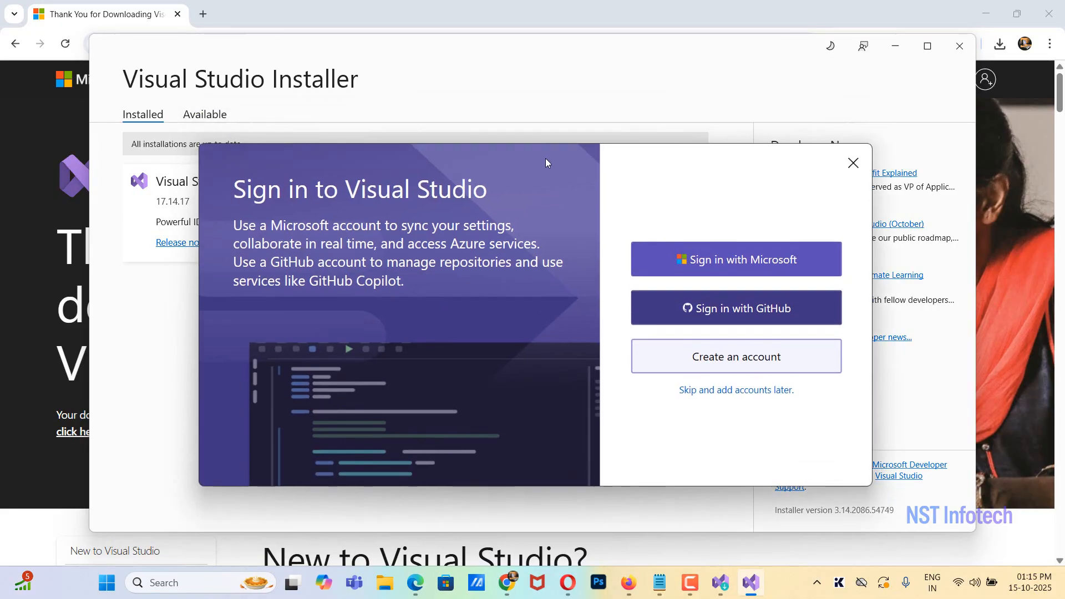
Step: Move the Visual Studio sign-in window up and skip adding an account
left_click_drag(545, 158, 503, 181)
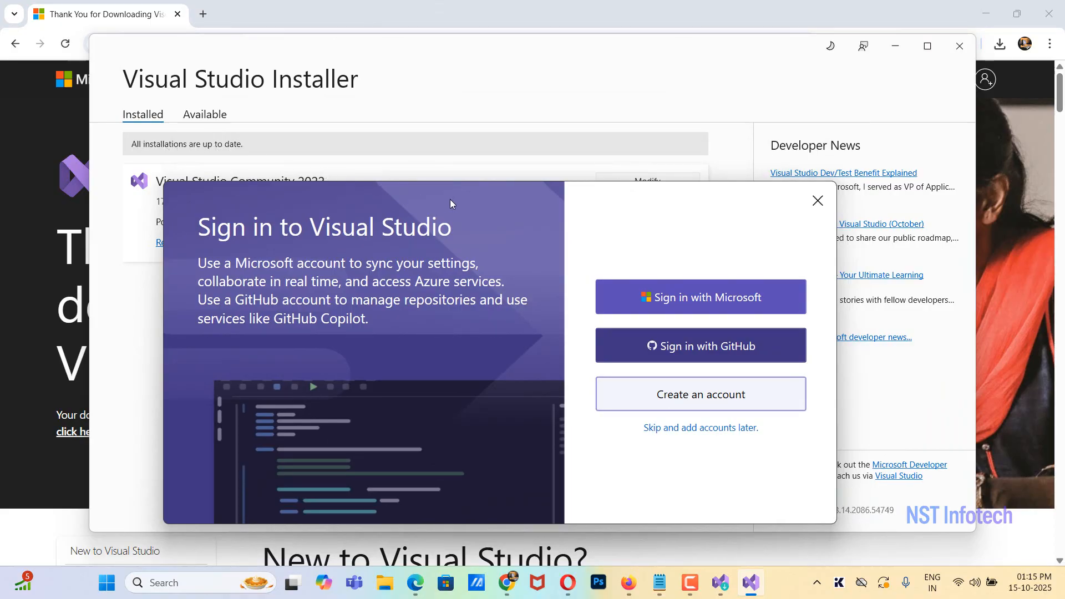
left_click_drag(450, 199, 457, 102)
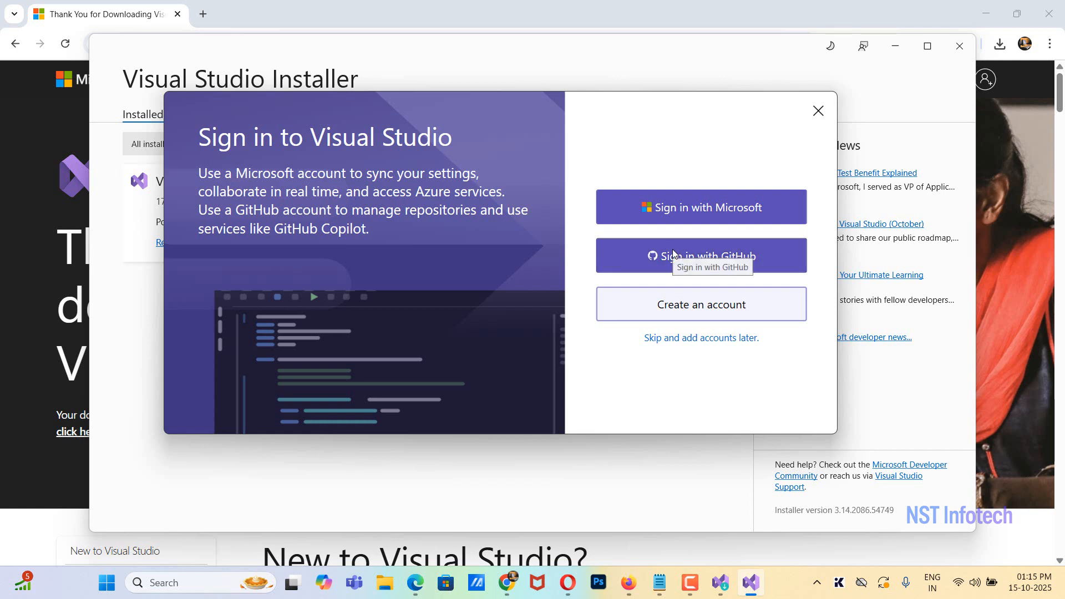
left_click(677, 340)
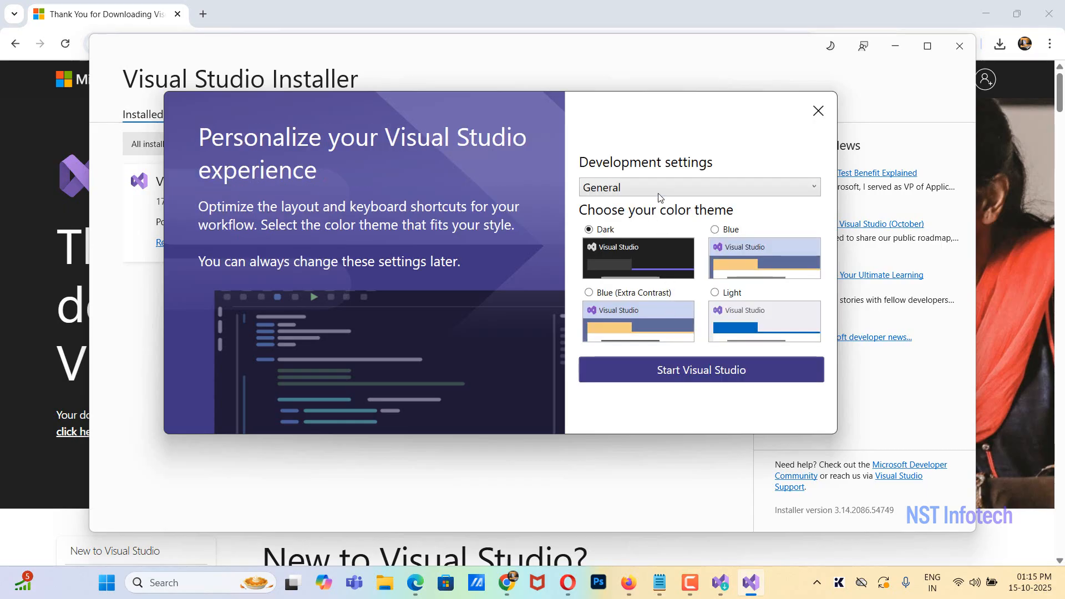
Step: Choose General development settings and the Dark color theme, and start Visual Studio
left_click(693, 191)
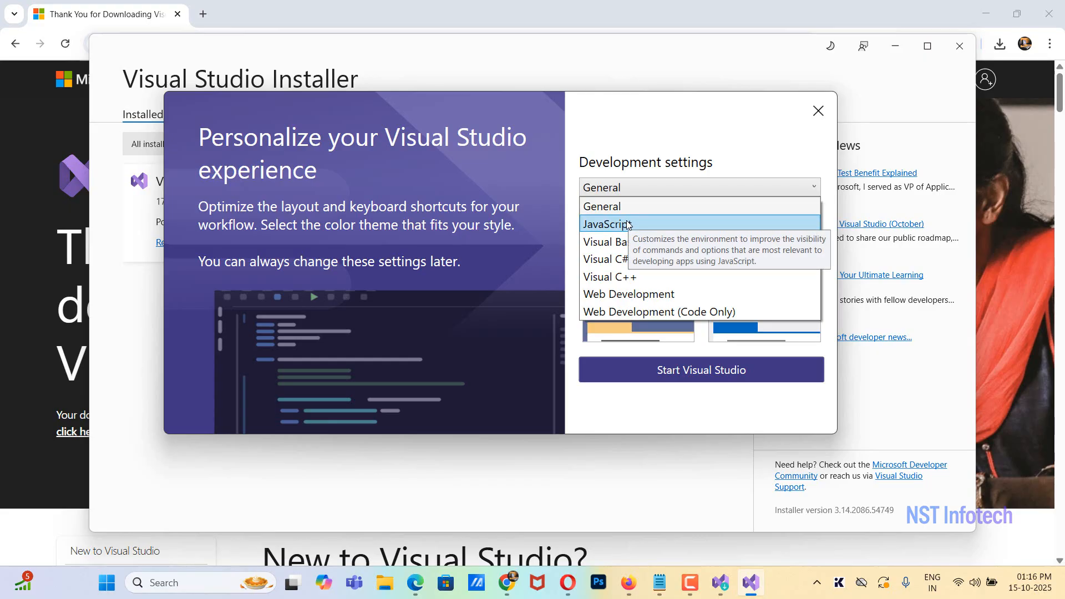
left_click(608, 212)
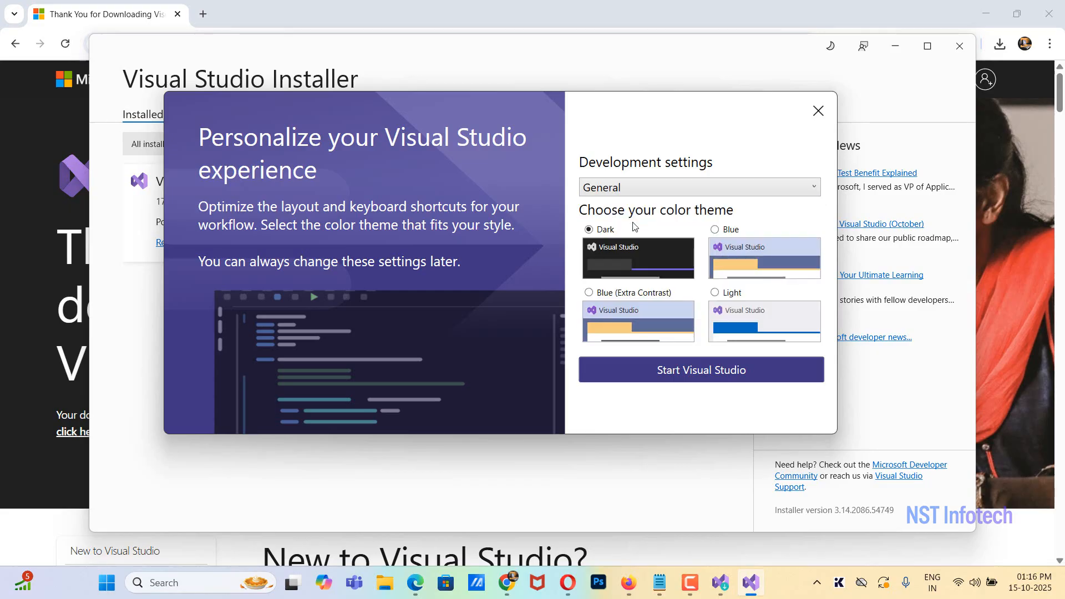
left_click(716, 230)
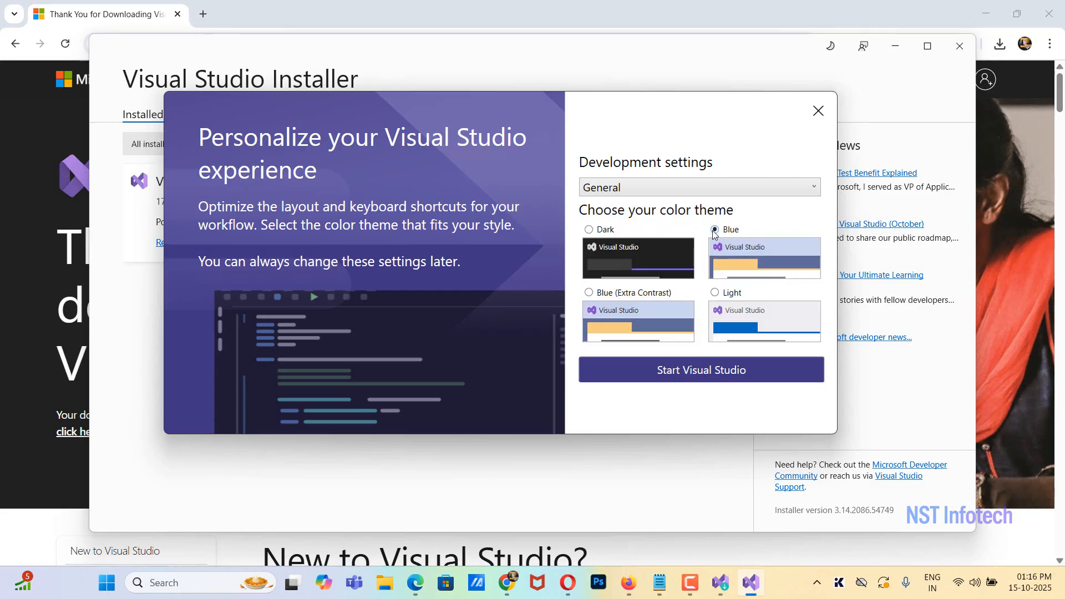
left_click(602, 231)
left_click(686, 371)
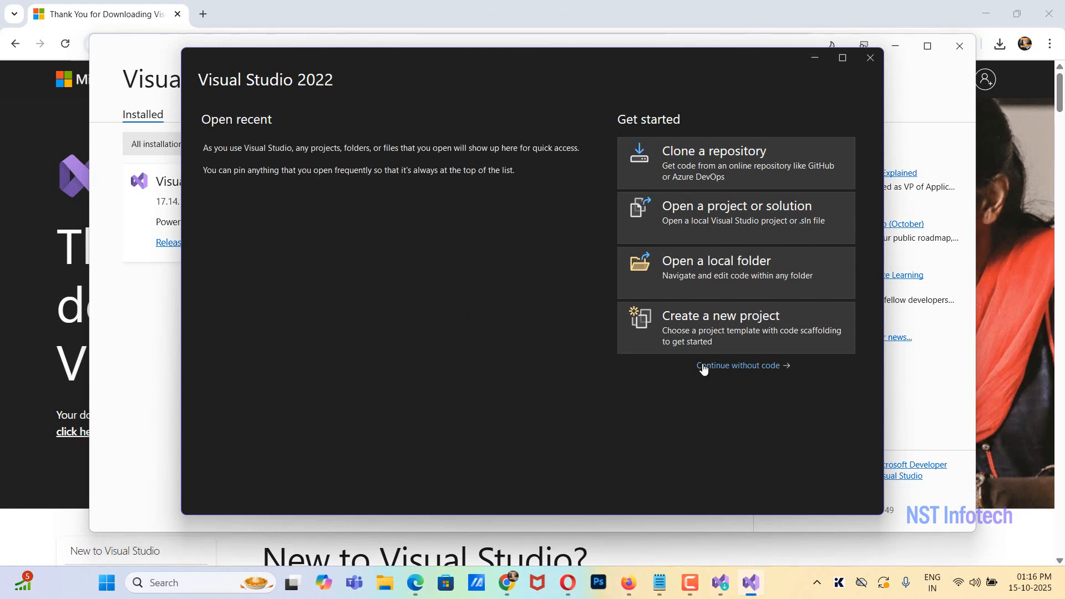
Step: Continue without code into the Visual Studio main window and start creating a new project
left_click(733, 366)
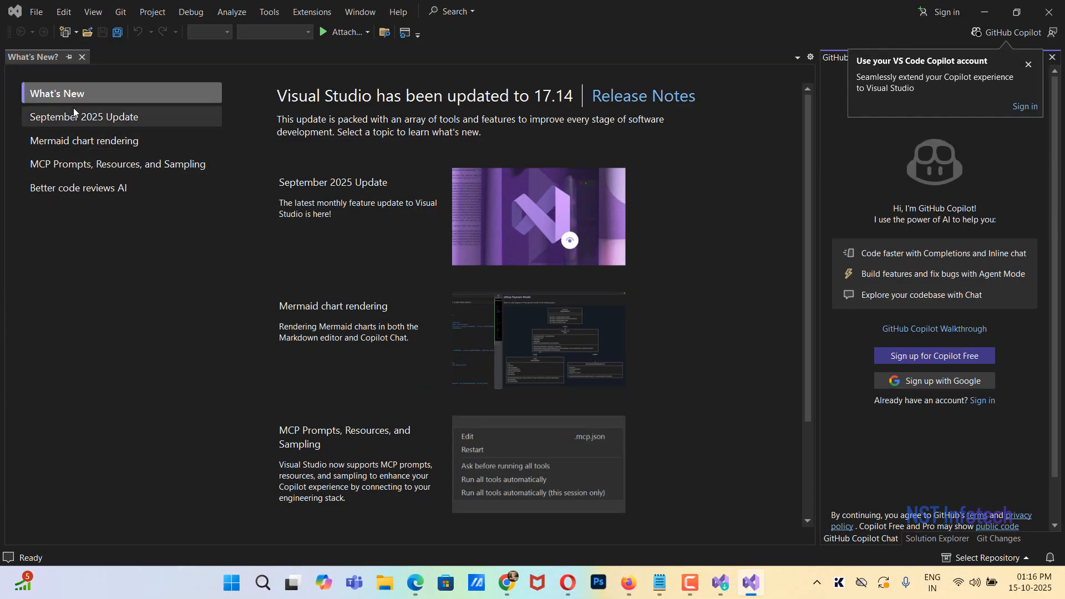
left_click(35, 15)
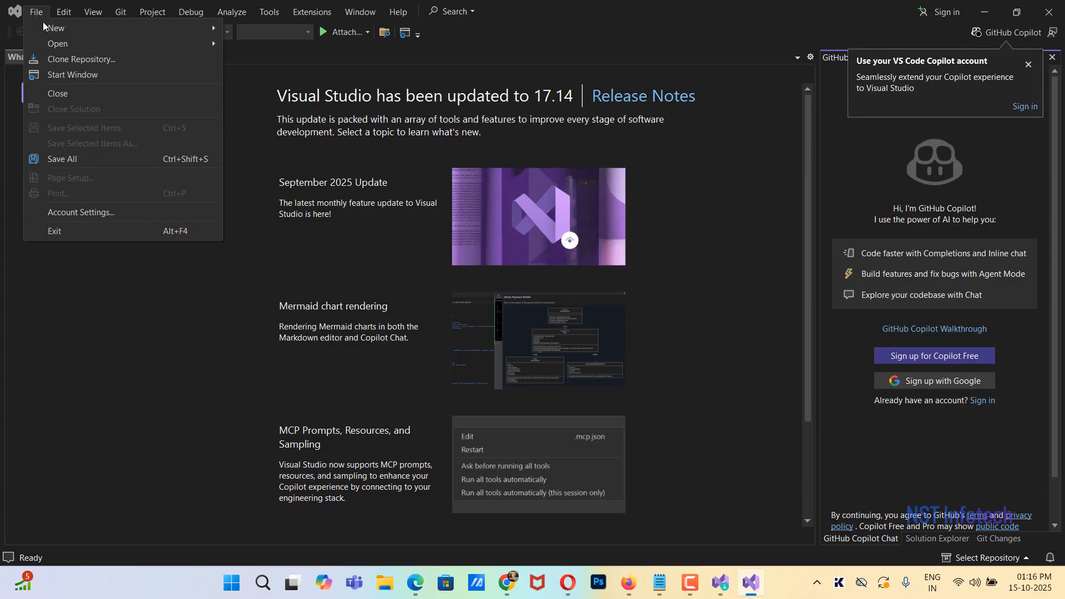
mouse_move(56, 44)
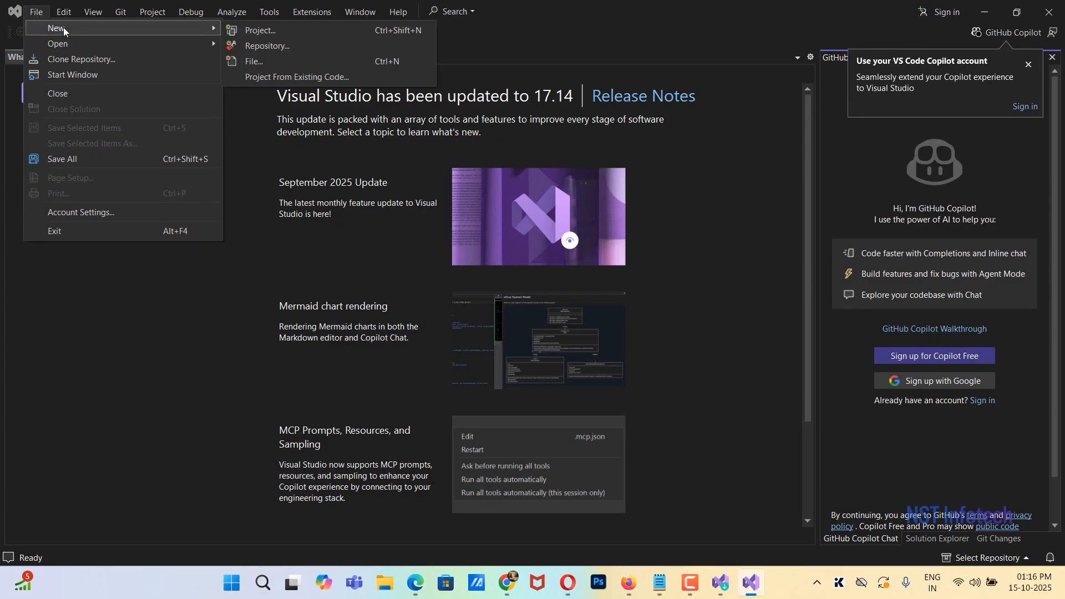
left_click(264, 31)
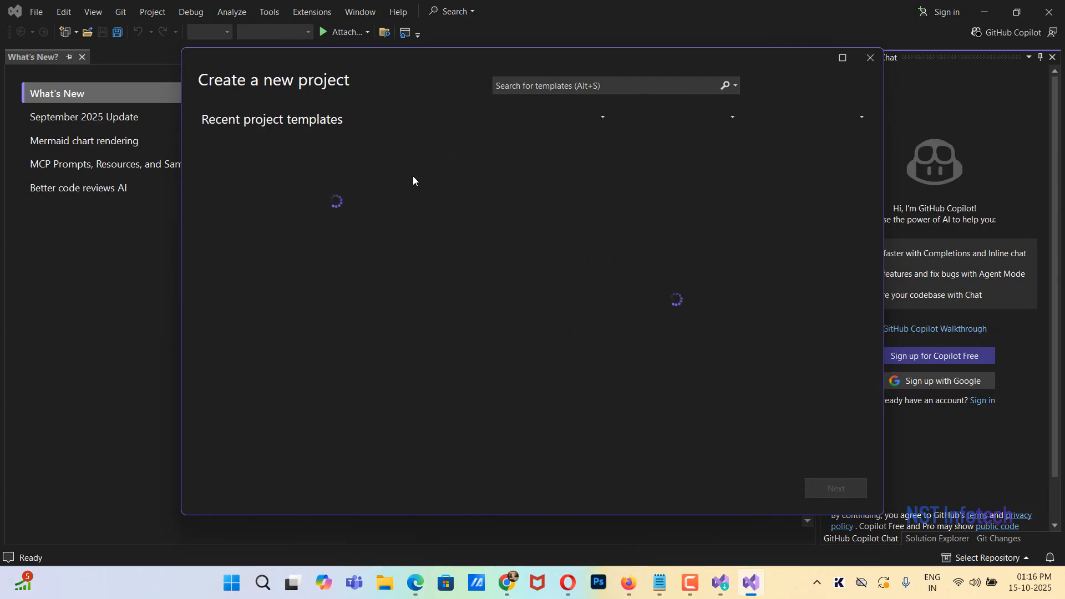
Step: Search the project templates for "console" and choose the C# Console App (.NET Framework) template
left_click(547, 86)
type("conso")
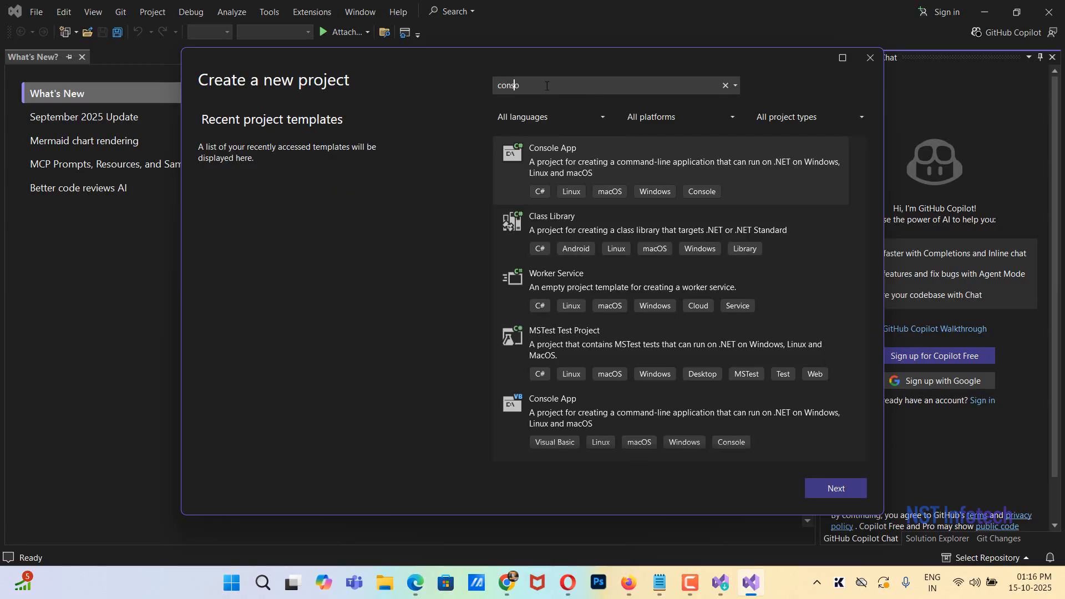
type("le")
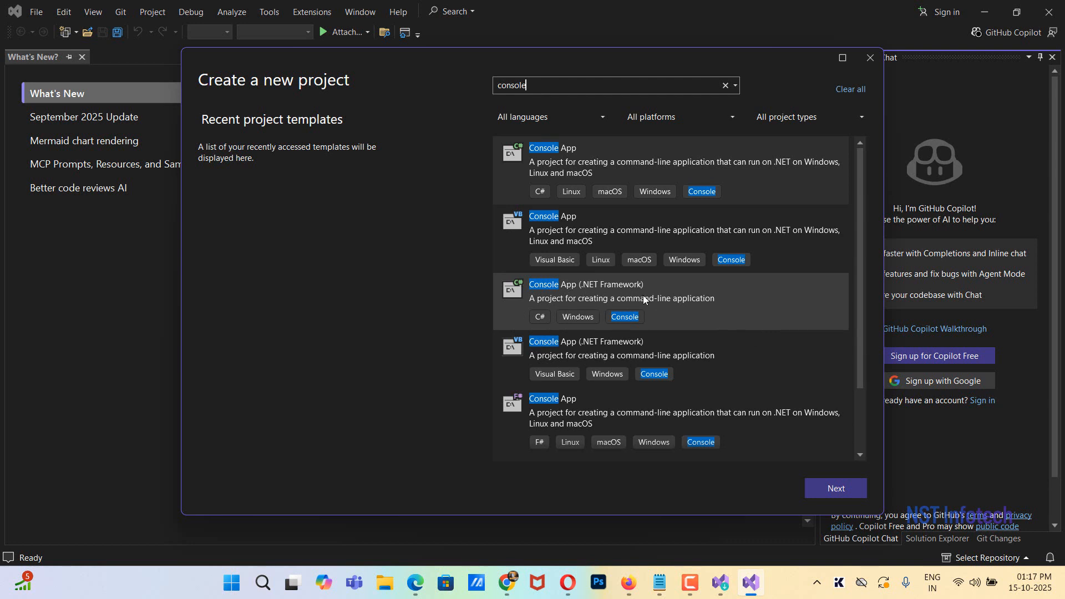
left_click(694, 302)
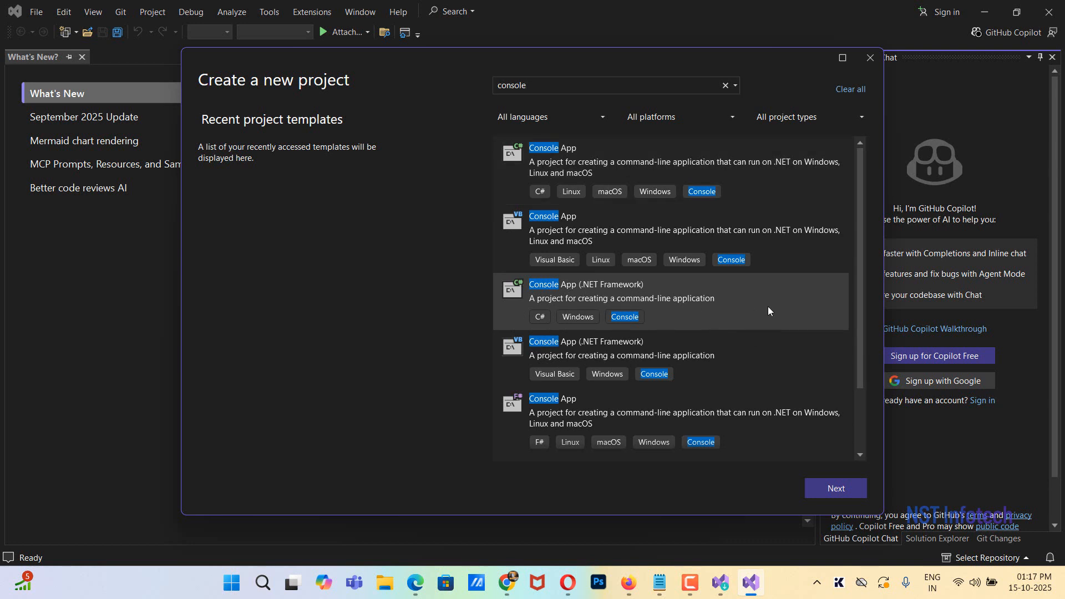
left_click(837, 488)
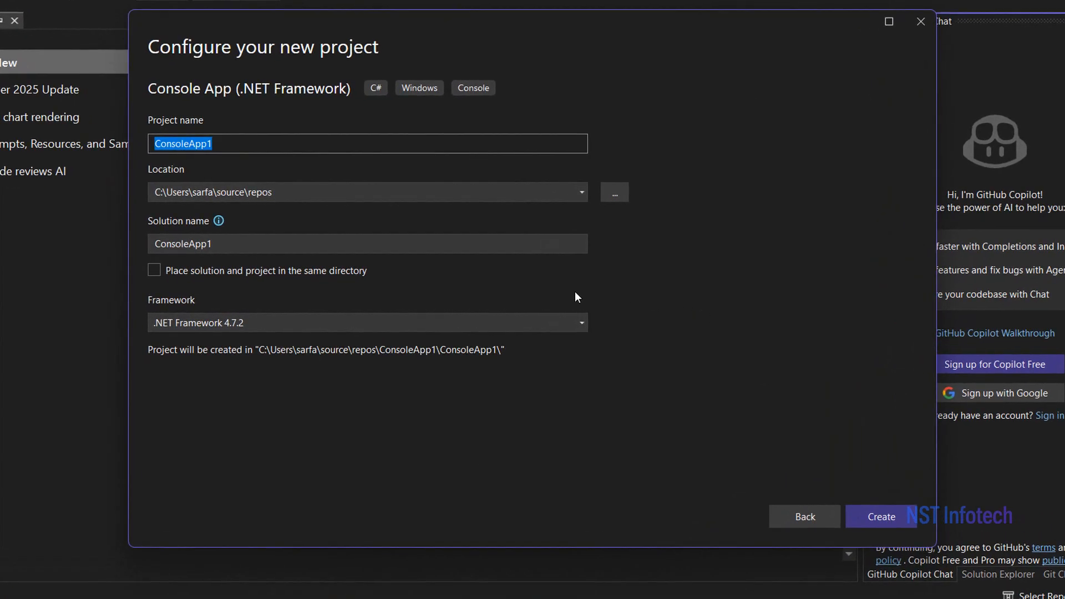
Step: Name the project NSTConsoleApp and create it
left_click(224, 140)
key("BackSpace")
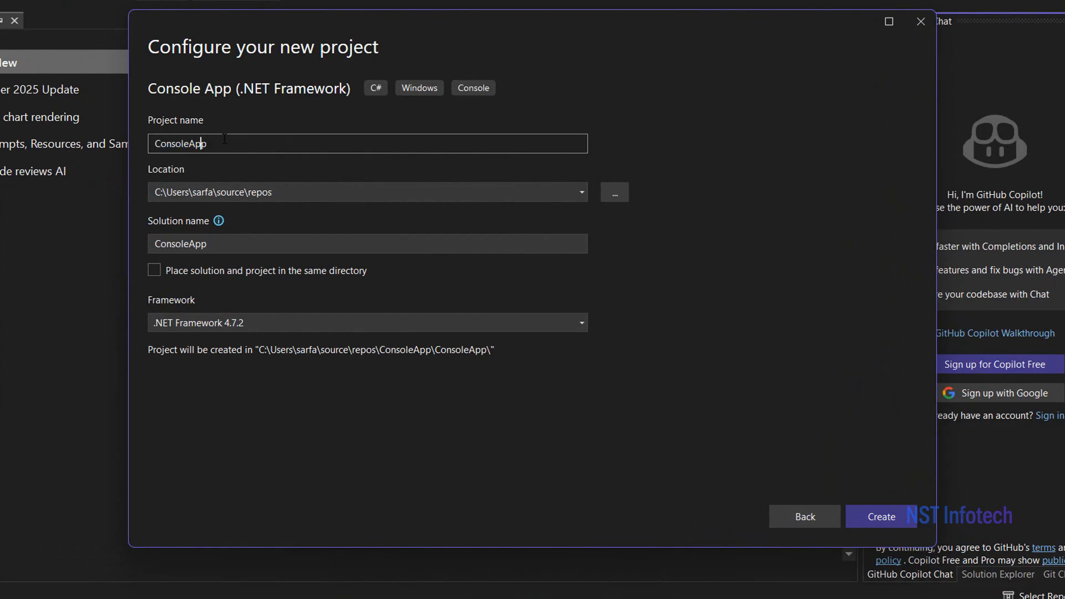
key("Home")
type("NST")
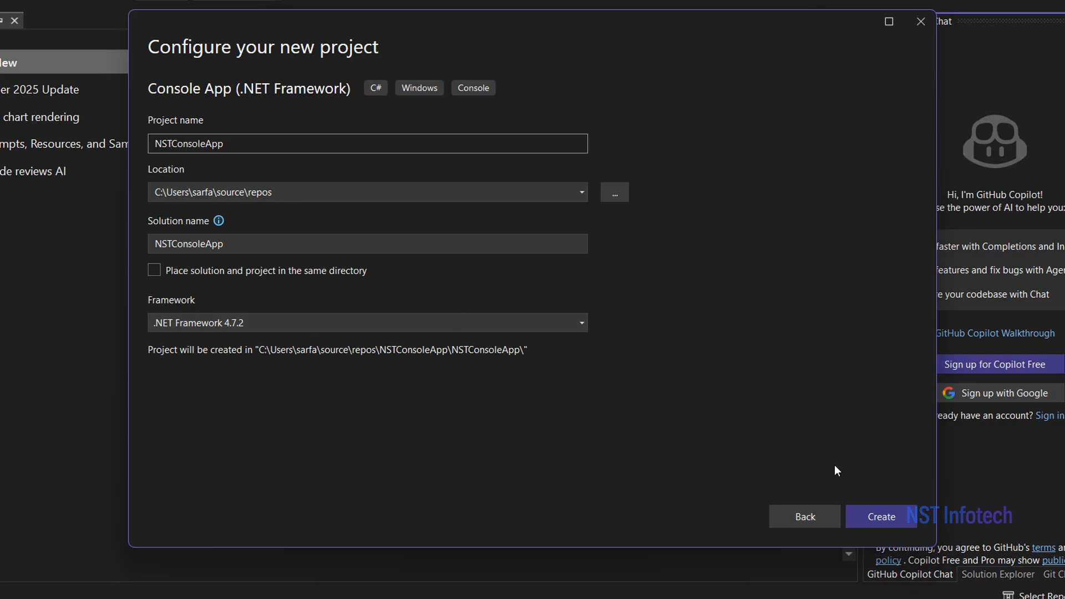
left_click(877, 520)
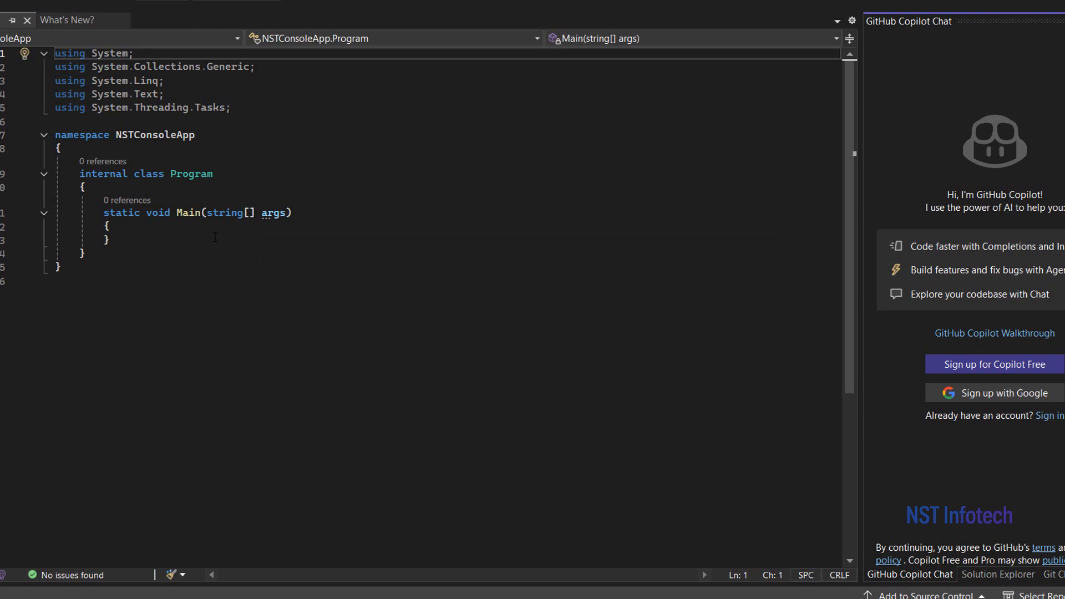
Step: Add the statement Console.WriteLine("NST Infotech"); inside the Main method's braces and save Program.cs
left_click(134, 224)
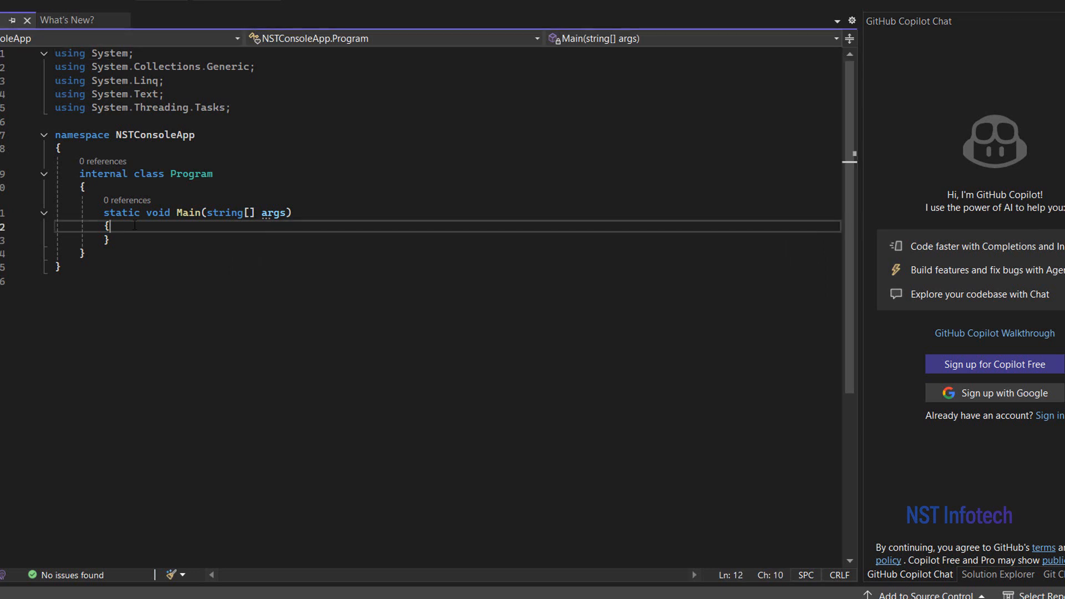
key("Return")
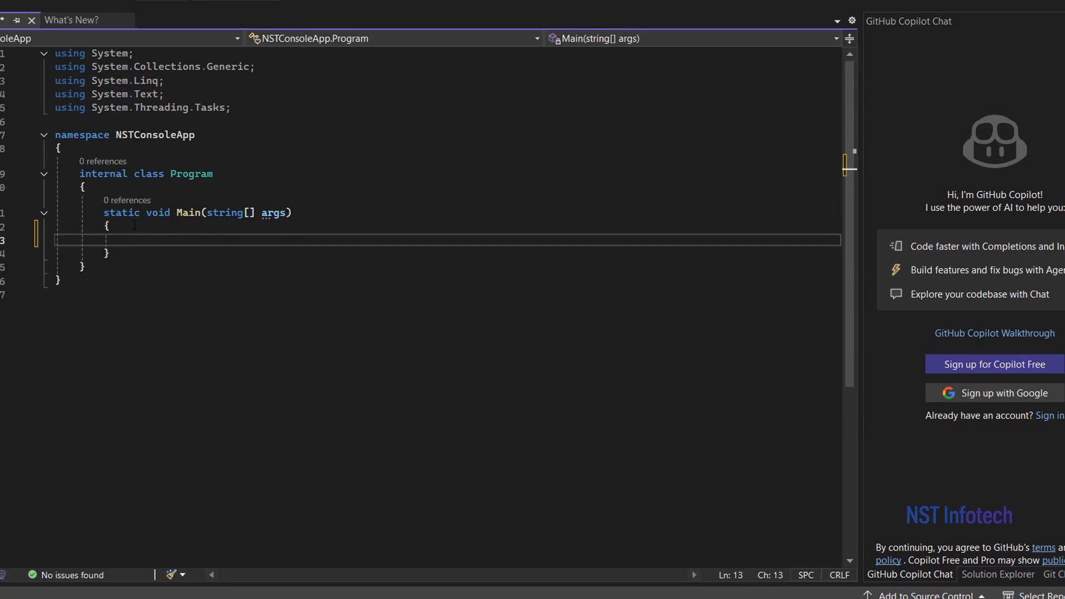
type("Consol")
key("BackSpace")
key("BackSpace")
type("sole")
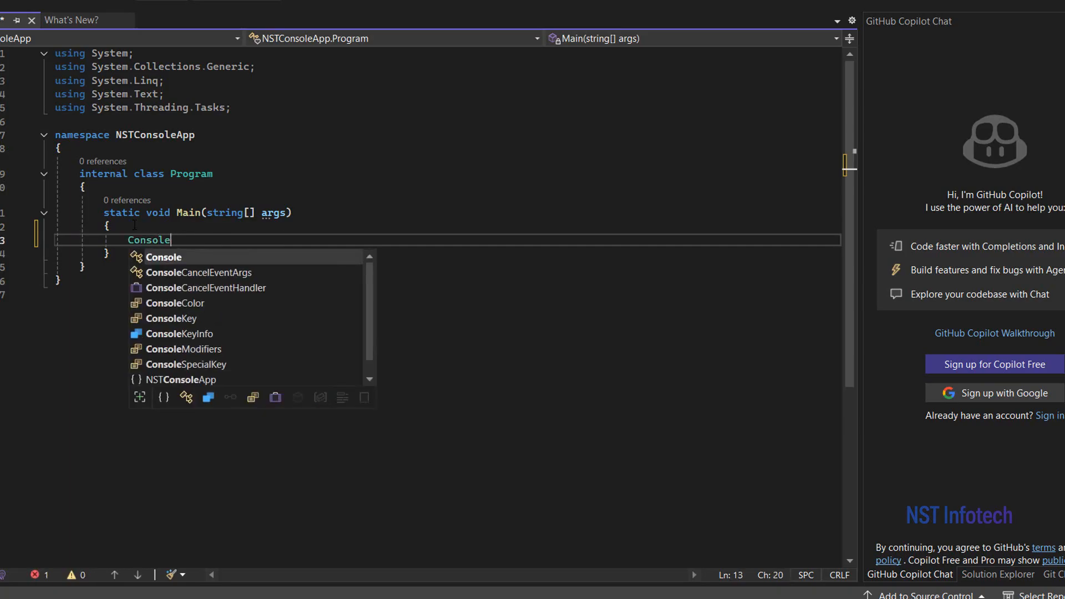
key("Escape")
type(".")
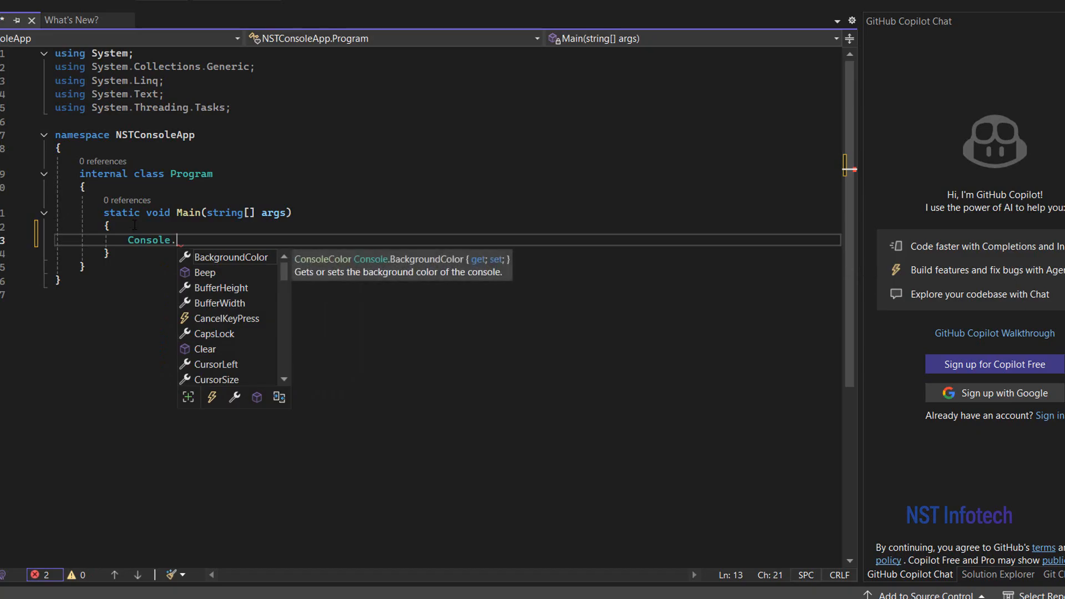
type("WriteLine")
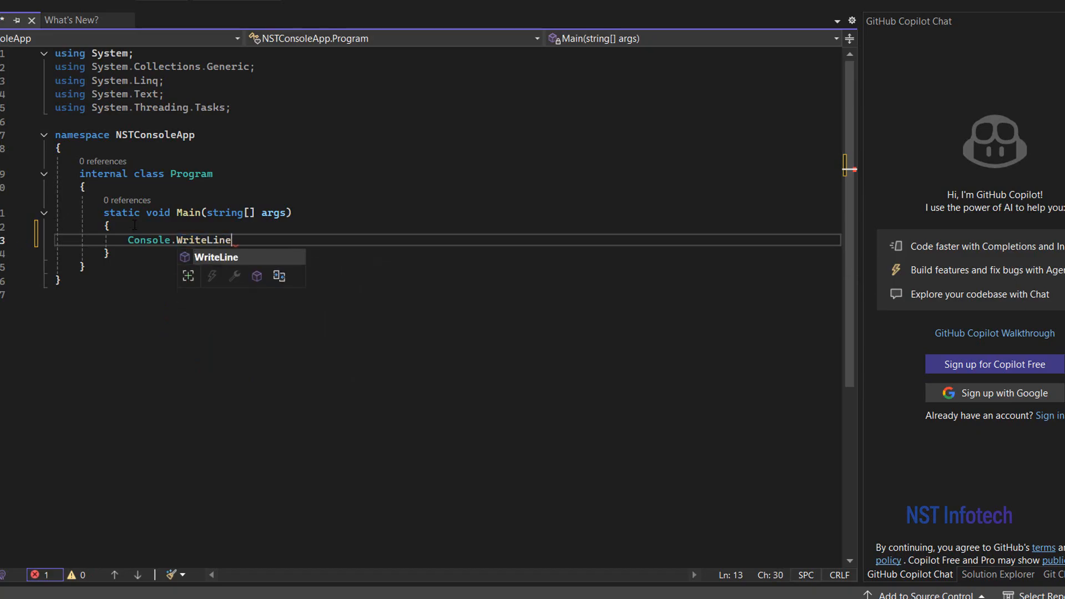
type("(")
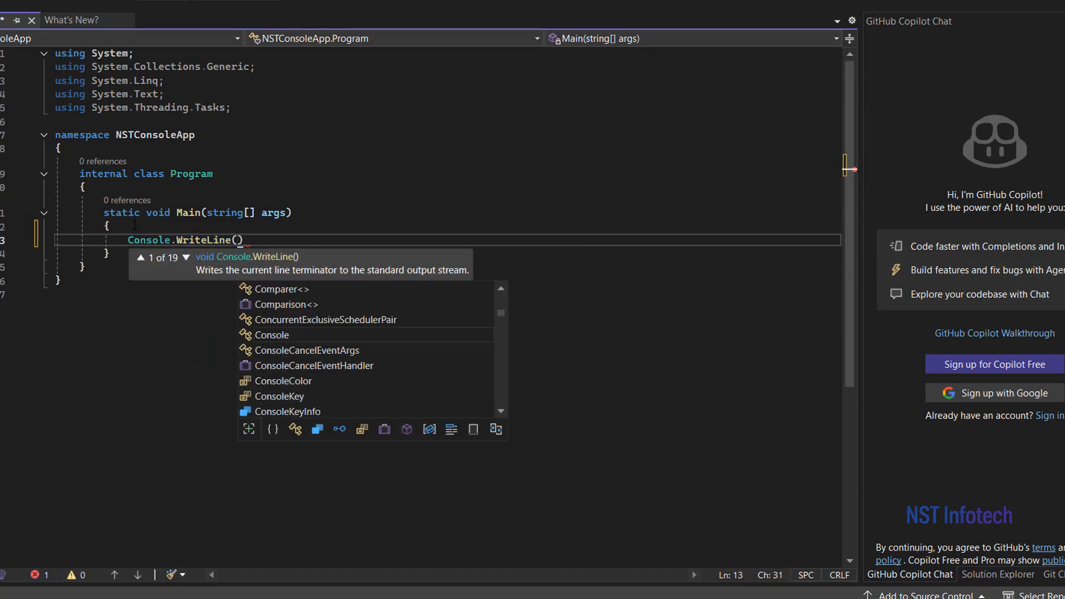
type("\"")
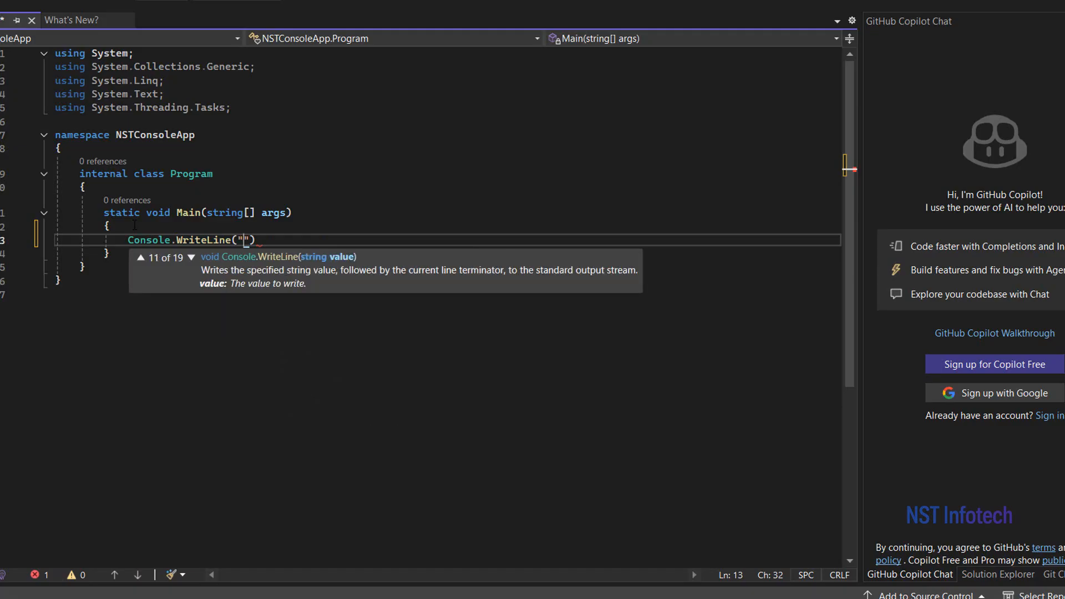
type("NST Infotech\")")
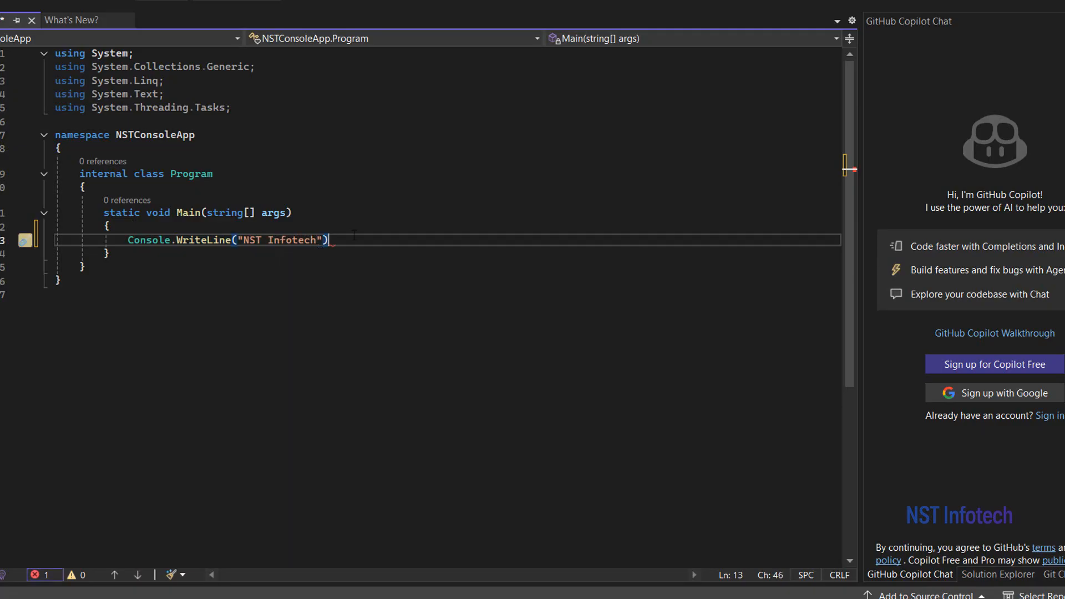
type(";")
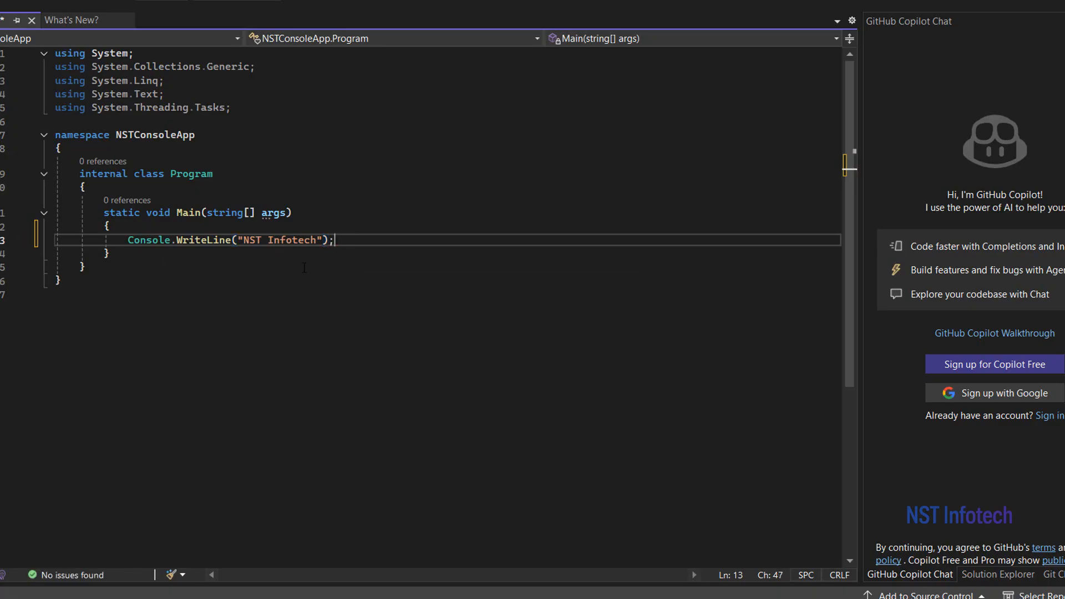
key("ctrl+s")
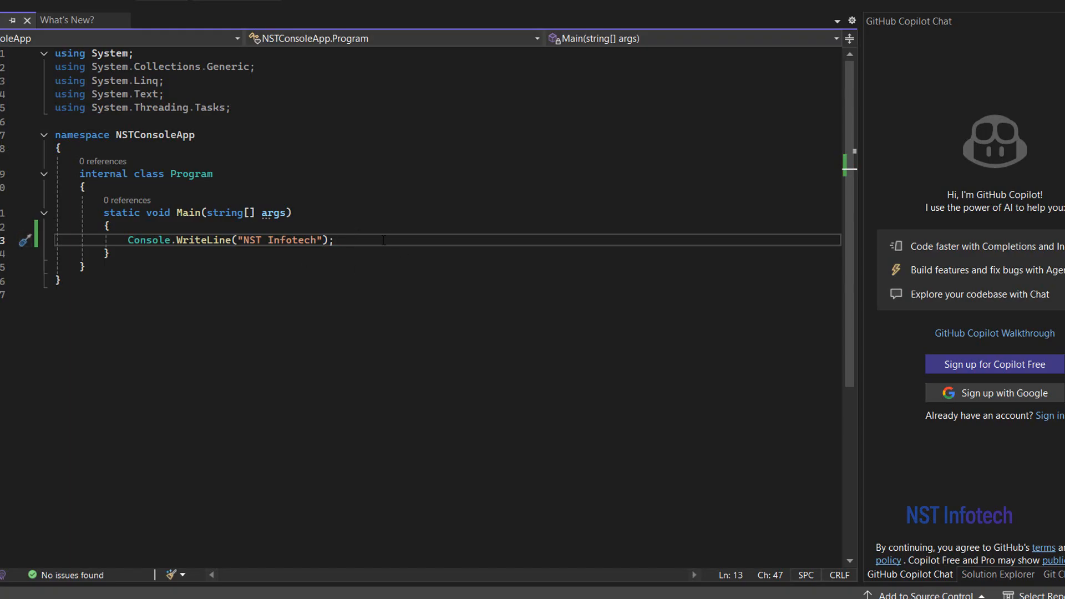
Step: Add the statement Console.ReadKey(); on a new line below the WriteLine call and save all files
key("Return")
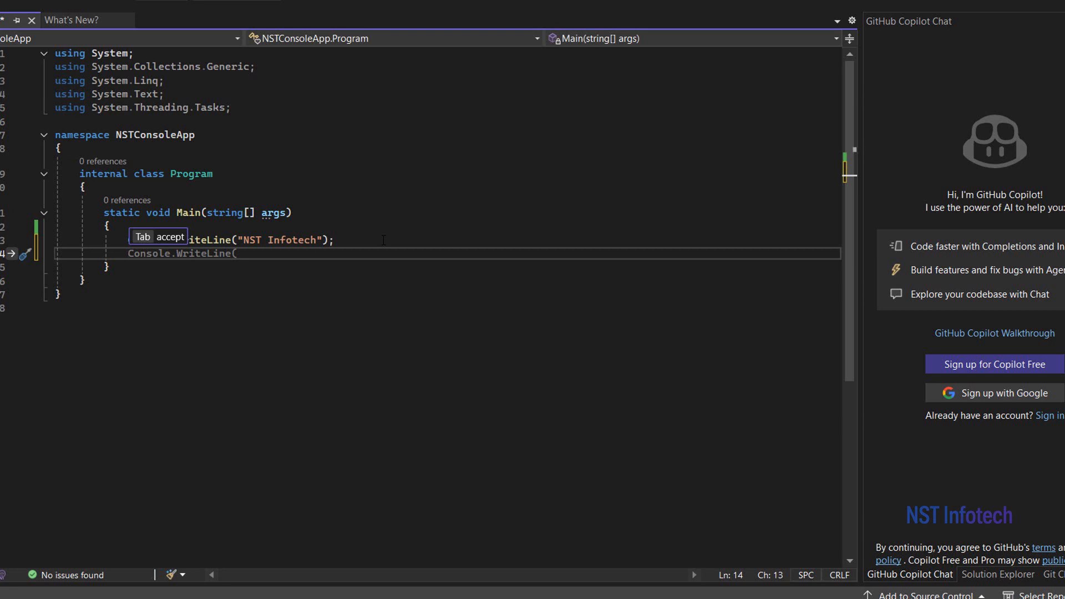
type("Console")
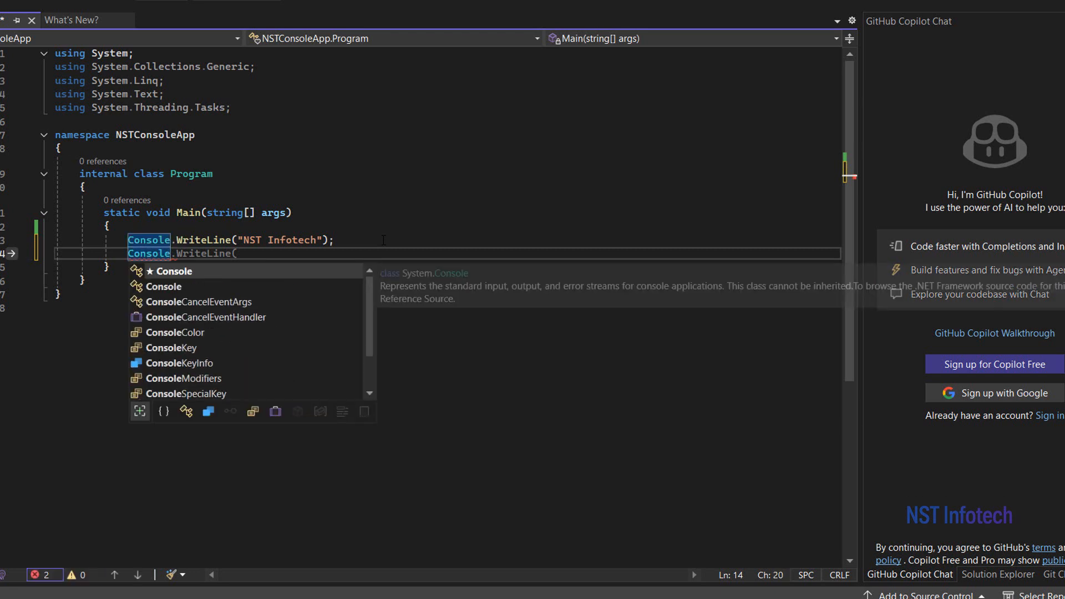
type(".Read")
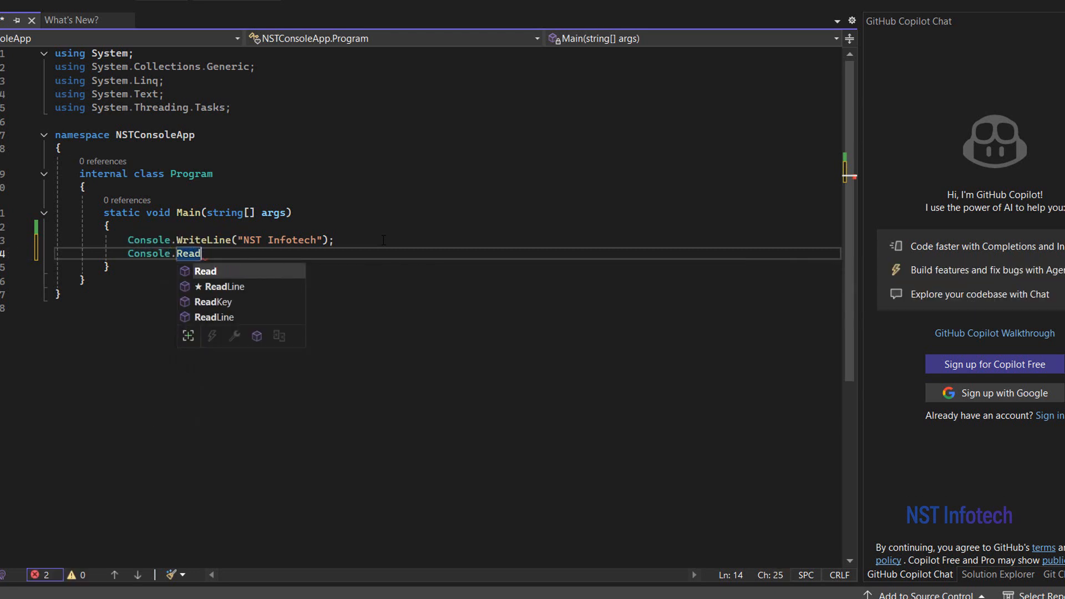
type("Key")
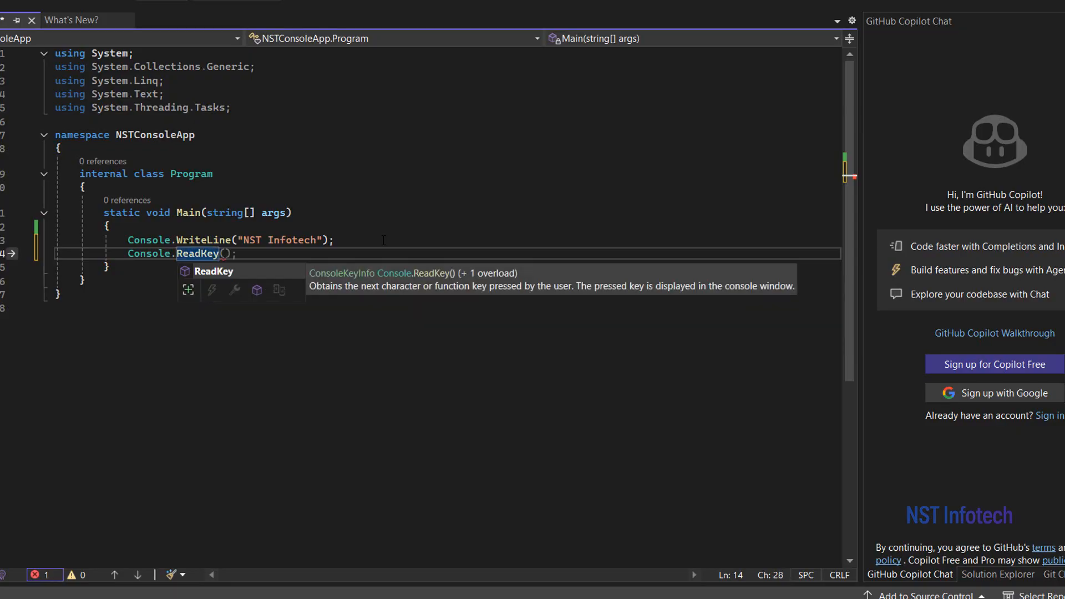
type("();")
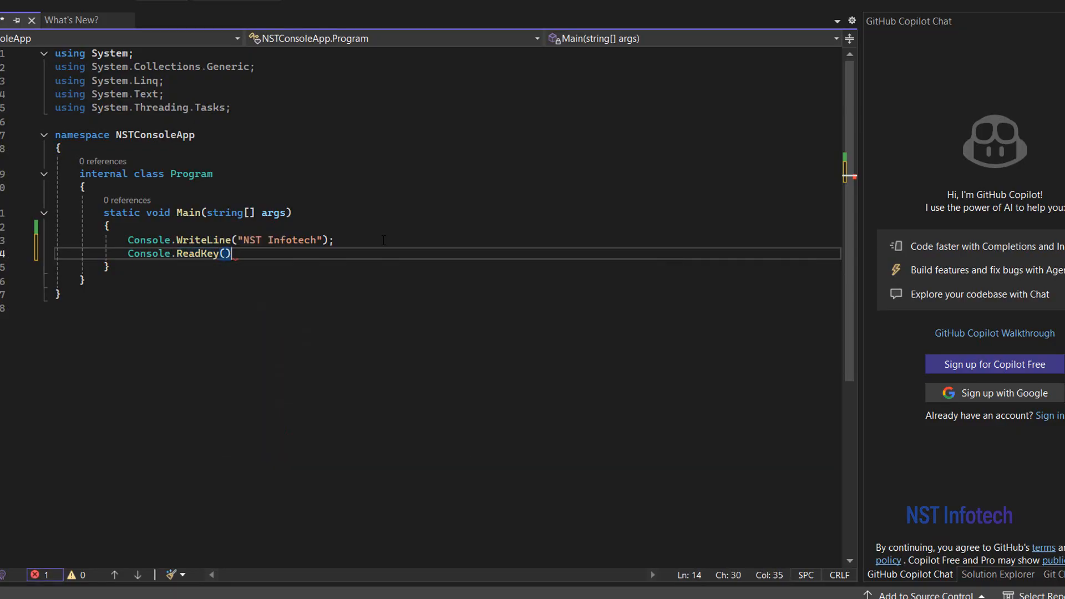
key("ctrl+s")
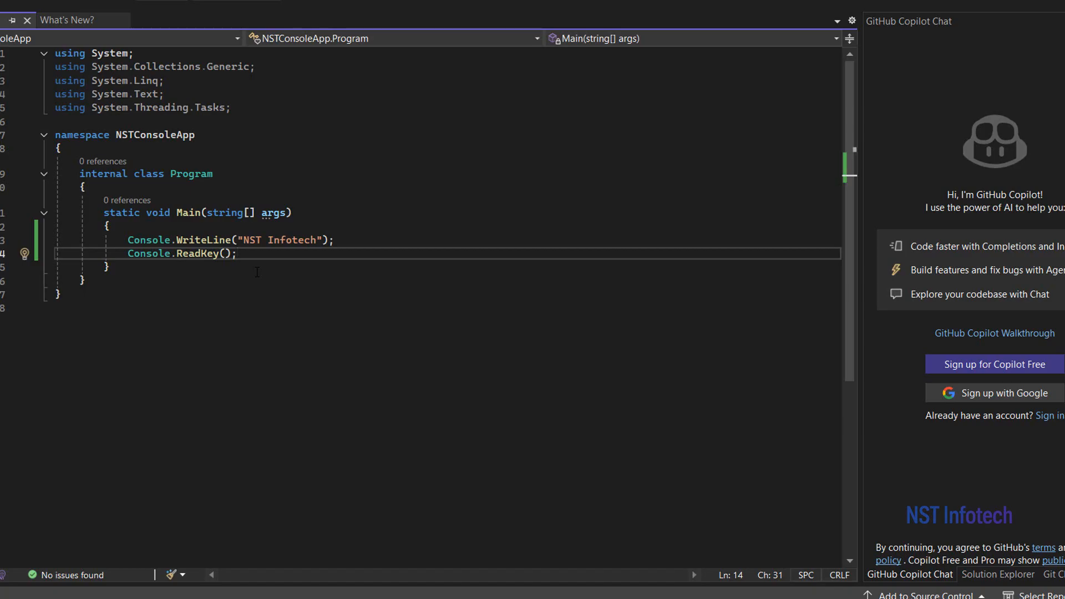
left_click(38, 12)
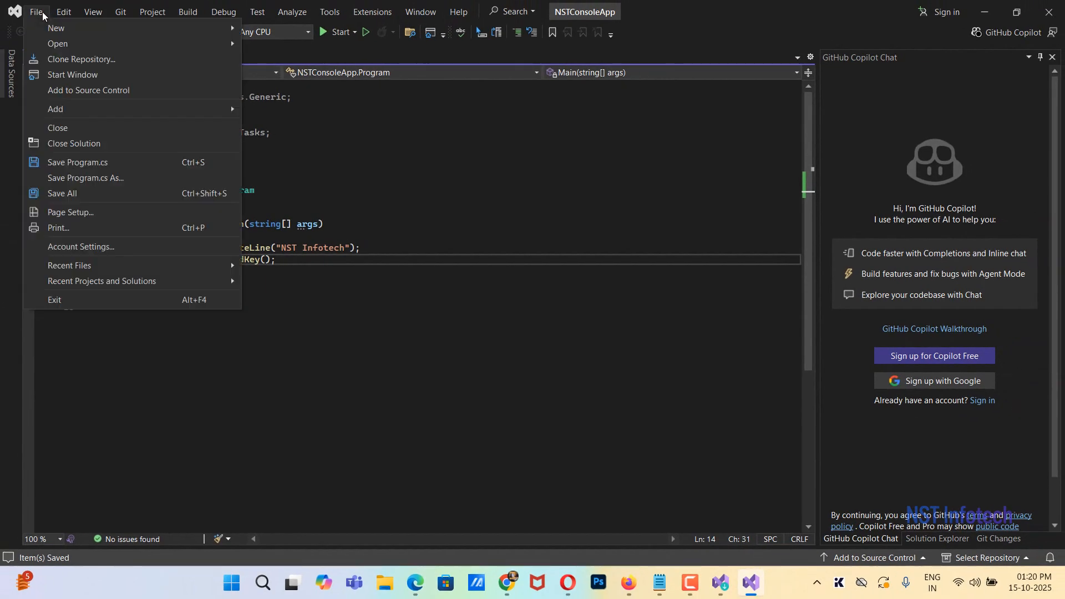
left_click(61, 194)
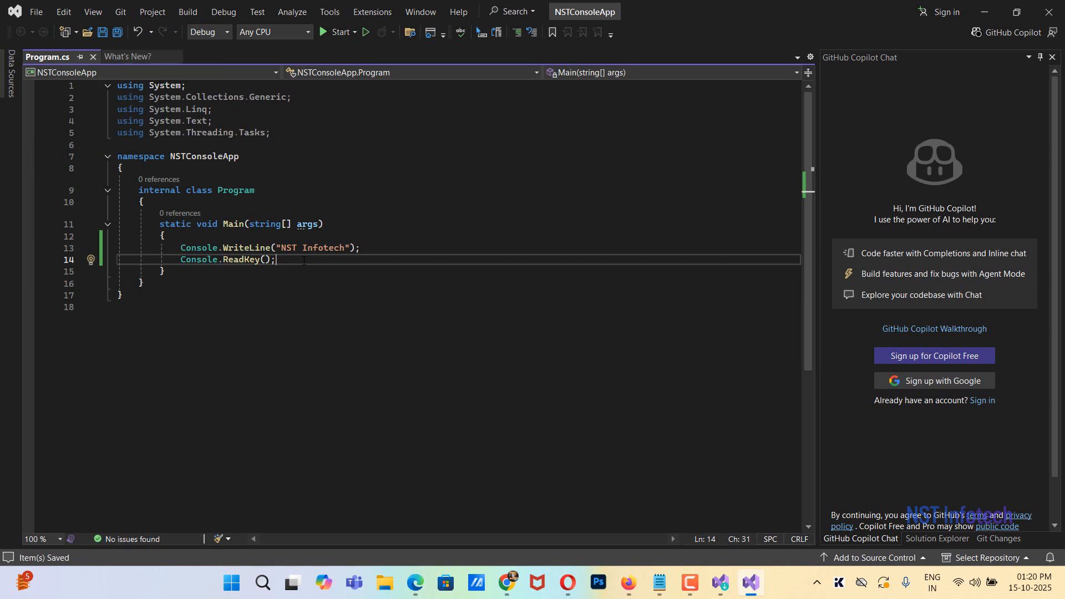
Step: Build the solution and start NSTConsoleApp in the Debug configuration
left_click(188, 11)
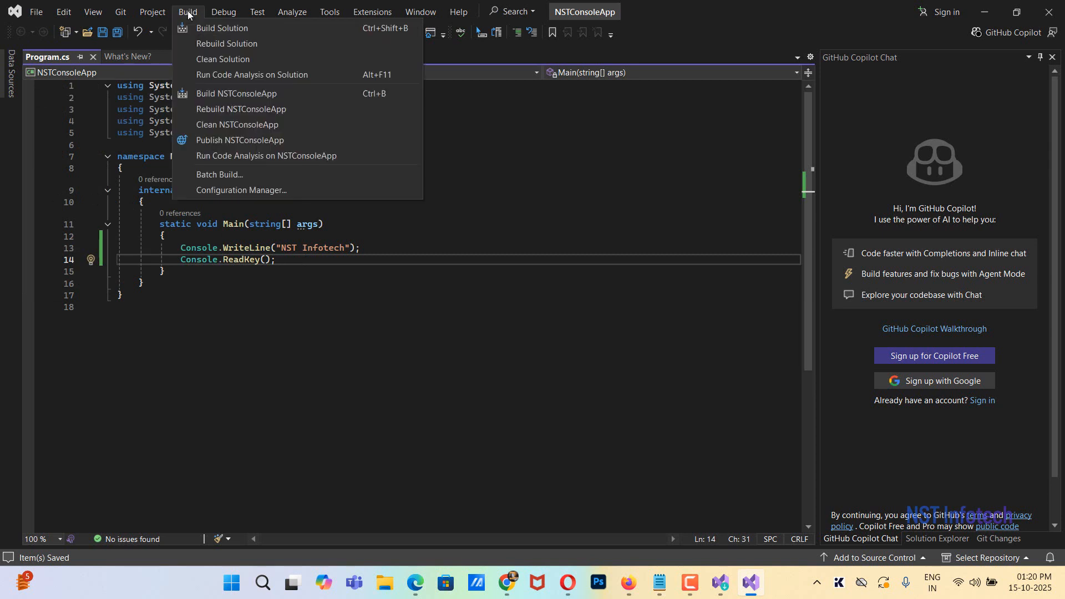
left_click(221, 26)
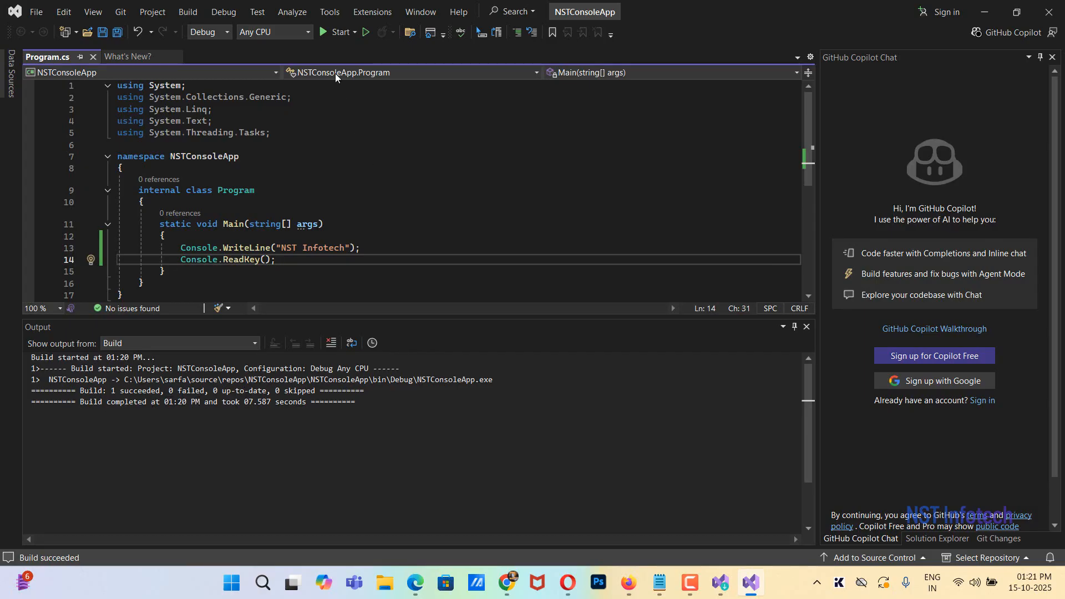
left_click(339, 34)
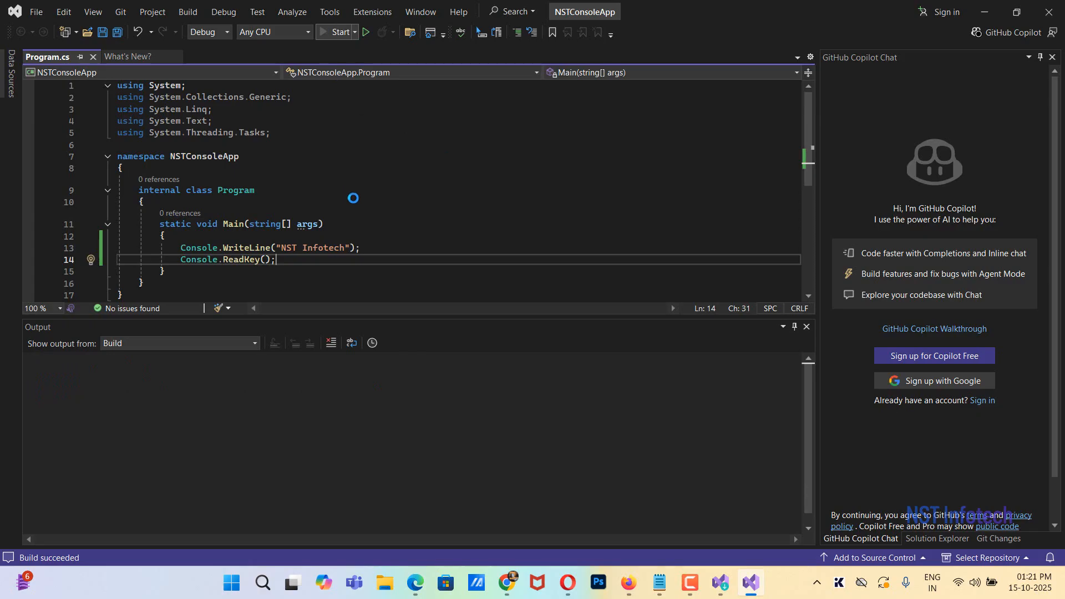